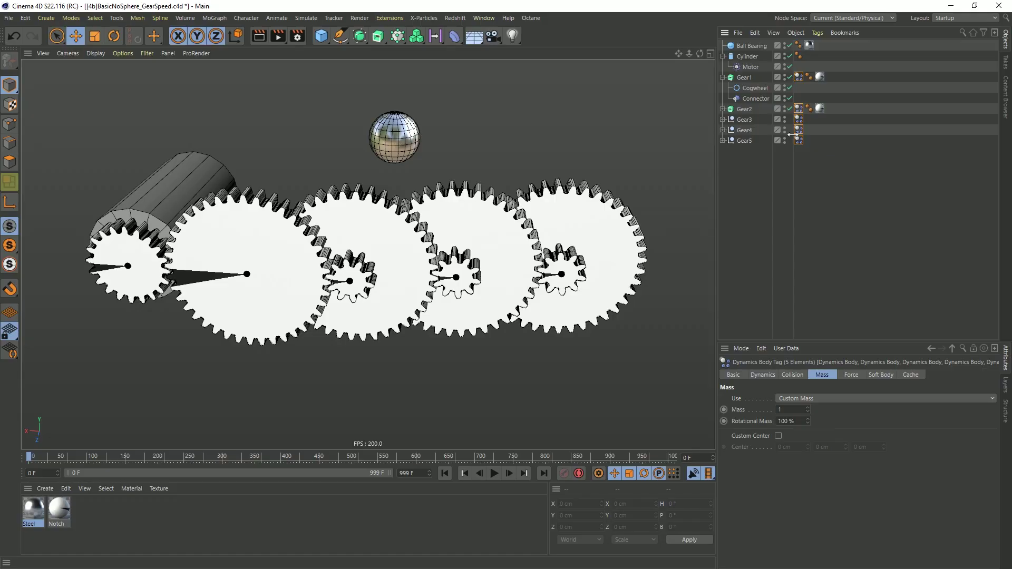
Inspect the first gear's cogwheel settings and the five gears' dynamics collision and mass settings
left_click(754, 88)
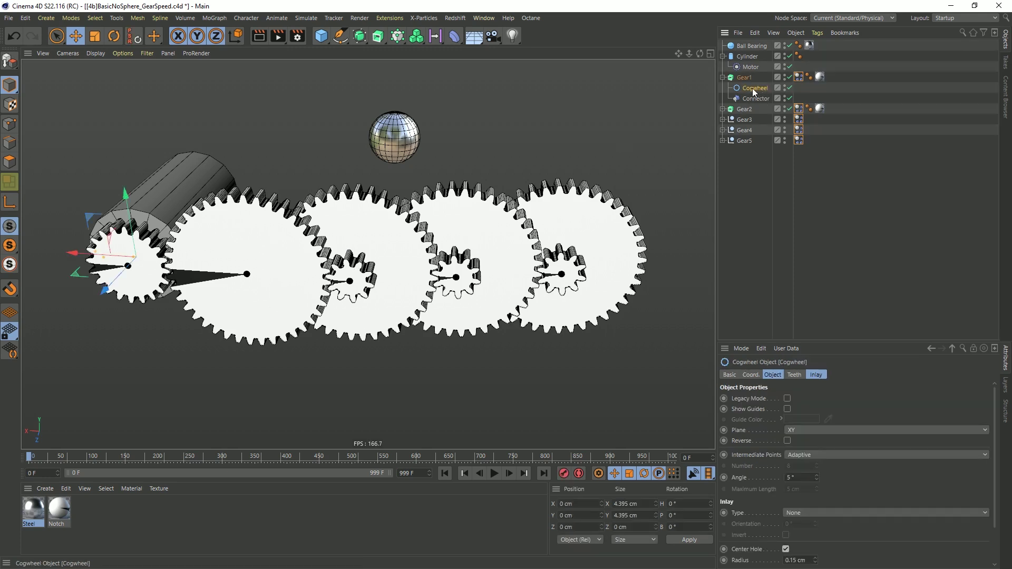
left_click_drag(797, 342, 793, 230)
left_click_drag(803, 79, 802, 146)
left_click(790, 262)
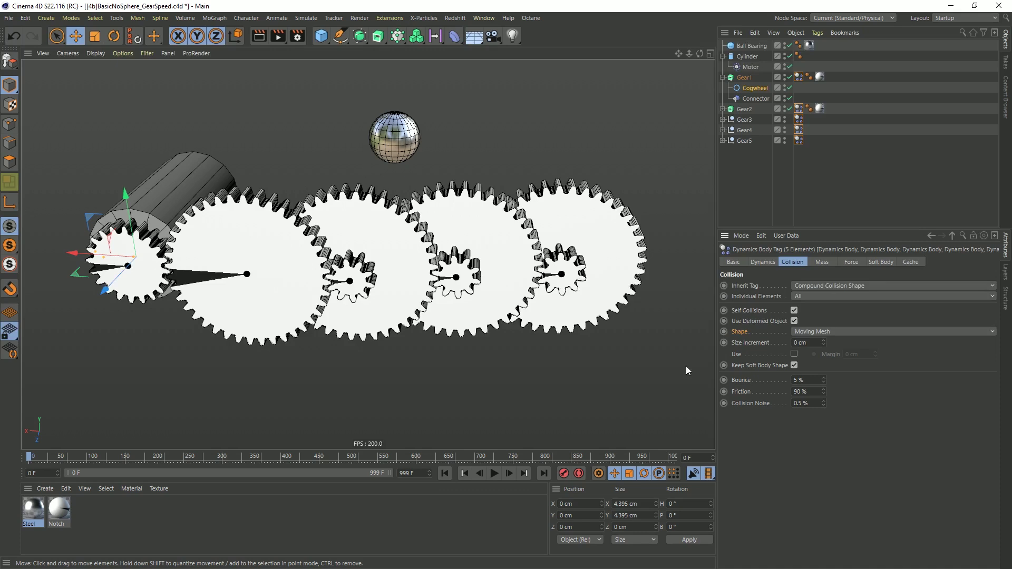
left_click(822, 262)
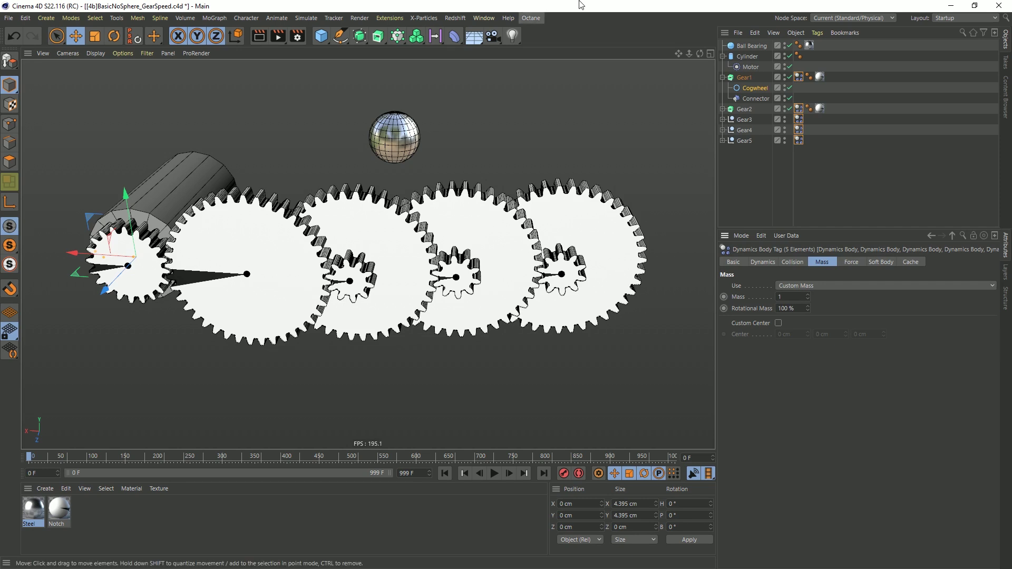
left_click(758, 46)
Check the Motor's angular speed and torque, start the simulation, and clear the selection
left_click(747, 57)
left_click(749, 67)
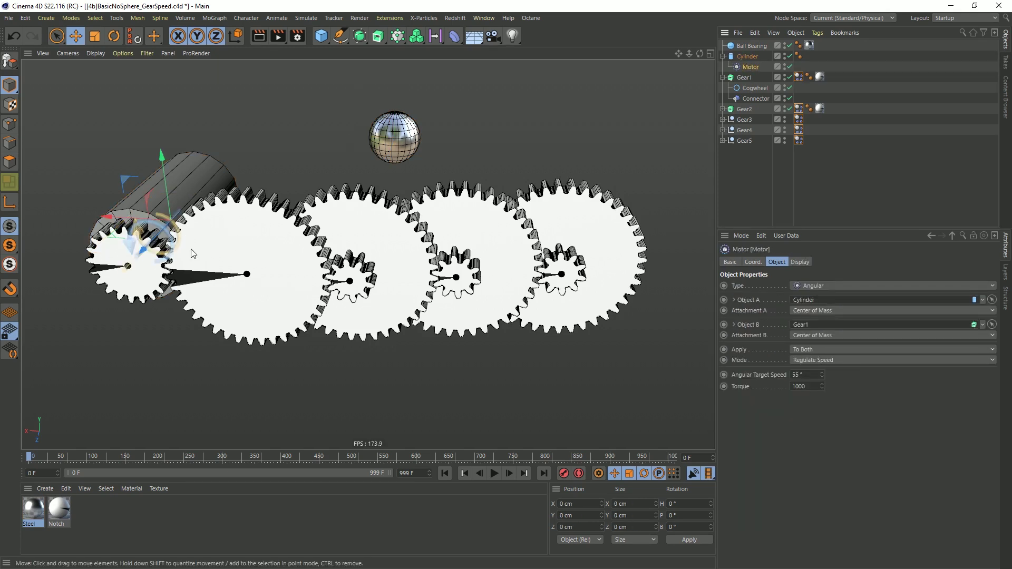
left_click(495, 473)
left_click(740, 197)
Open Project Settings with Ctrl+D to view the dynamics Expert settings during playback
key("ctrl+d")
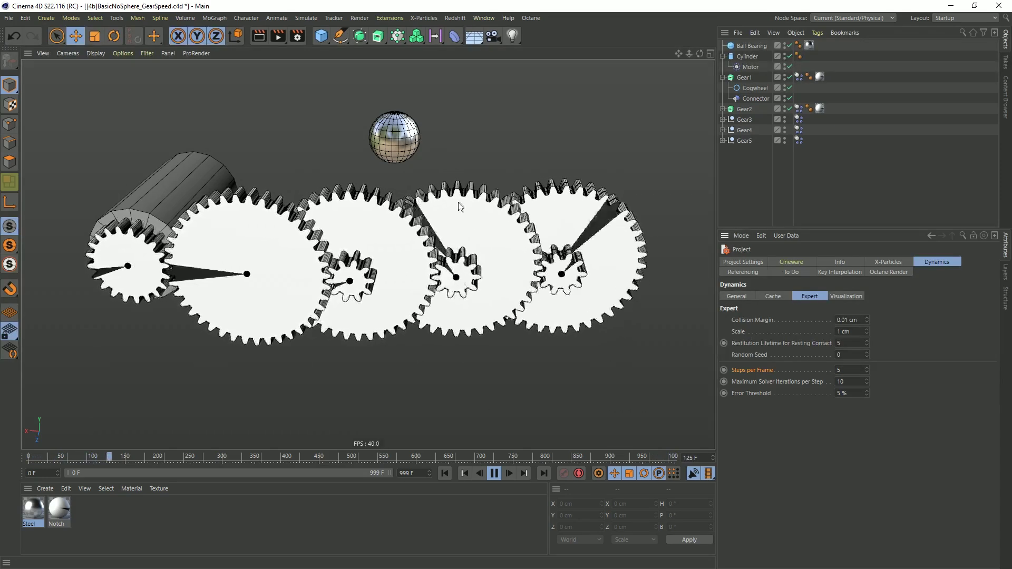
Zoom and pan onto the meshing gear teeth, then restart the simulation from the beginning
scroll(406, 391, "up", 10)
scroll(382, 393, "down", 8)
middle_click_drag(351, 414, 492, 316, "alt")
left_click(446, 474)
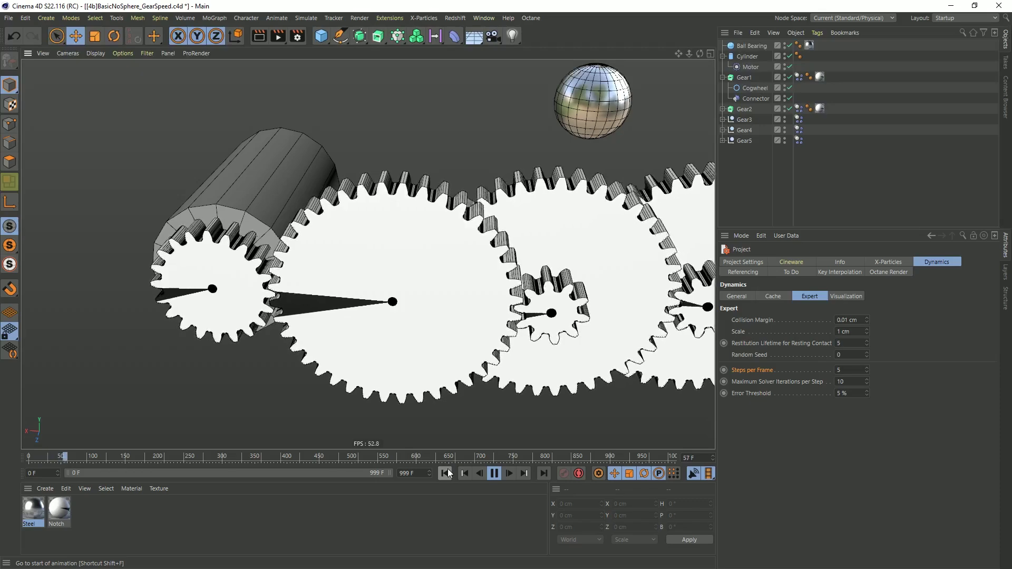
Stop the playback and rewind the simulation to frame 0
scroll(603, 301, "down", 3)
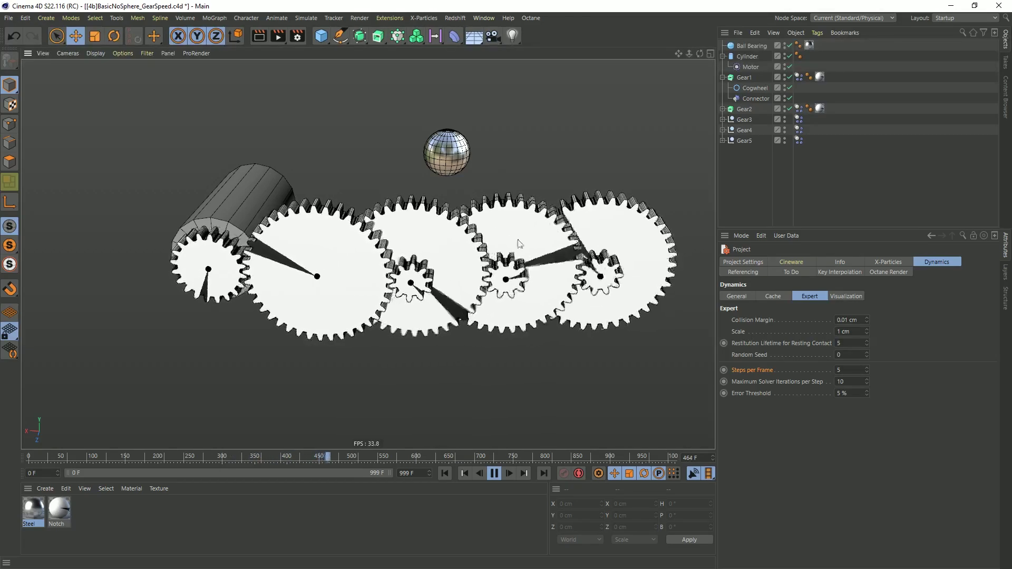
scroll(328, 255, "up", 10)
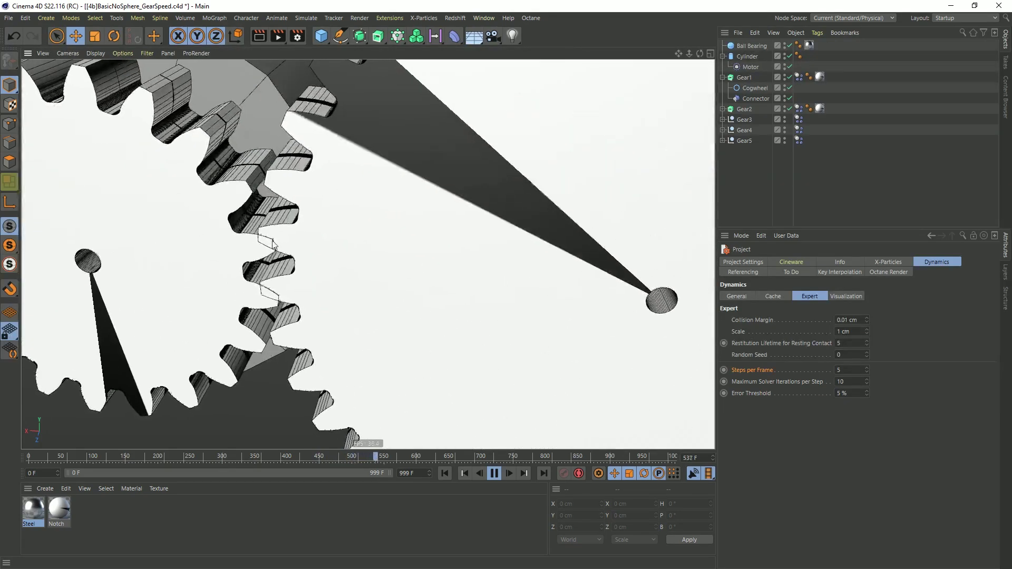
left_click(495, 473)
left_click(446, 473)
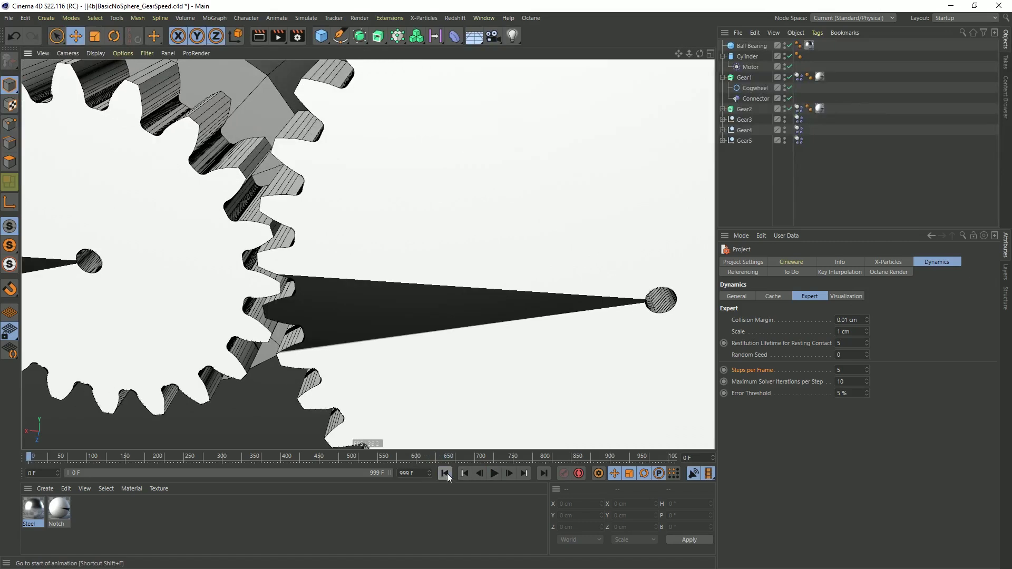
Switch to the [4c]Sphere_GearSpeed.c4d project, frame its textured gears, and play the simulation
left_click(483, 18)
left_click(544, 328)
scroll(393, 213, "up", 6)
left_click_drag(420, 147, 529, 164, "alt")
key("ctrl+shift+z")
key("ctrl+shift+z")
key("ctrl+shift+z")
key("ctrl+shift+z")
left_click(495, 473)
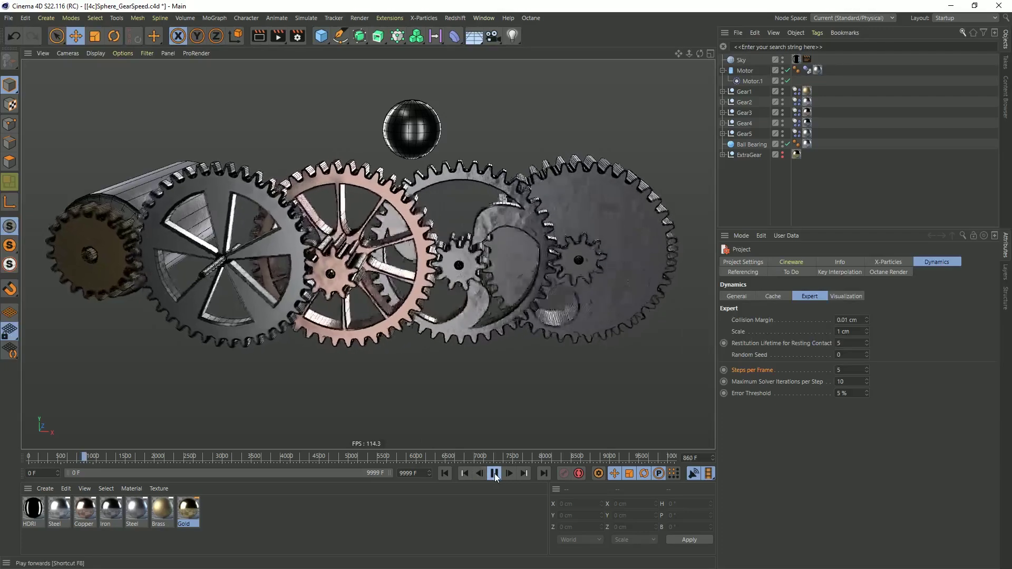
Stop and rewind the simulation, then make ExtraGear visible in the viewport
left_click(494, 473)
left_click(444, 473)
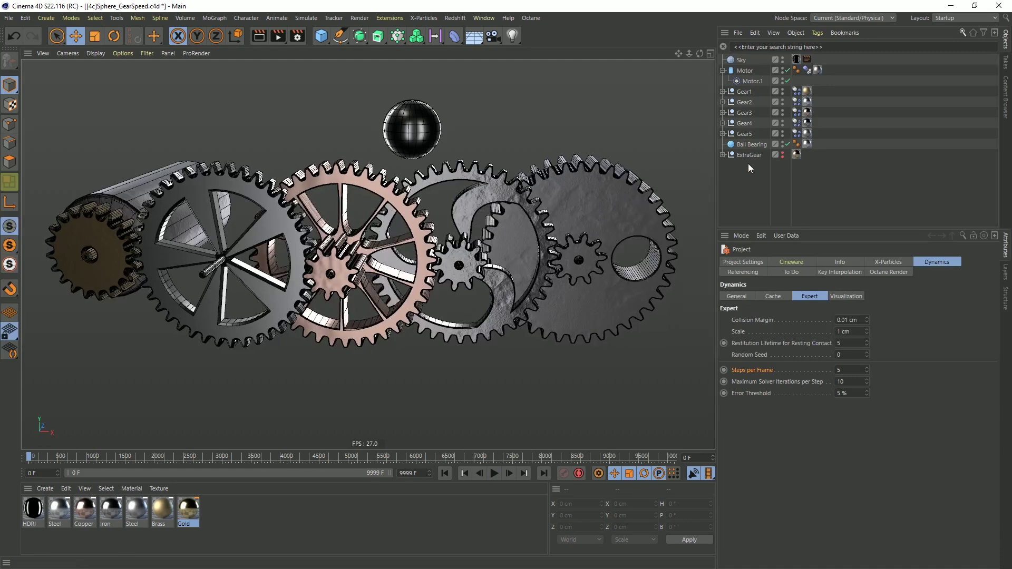
left_click(743, 155)
left_click(783, 153)
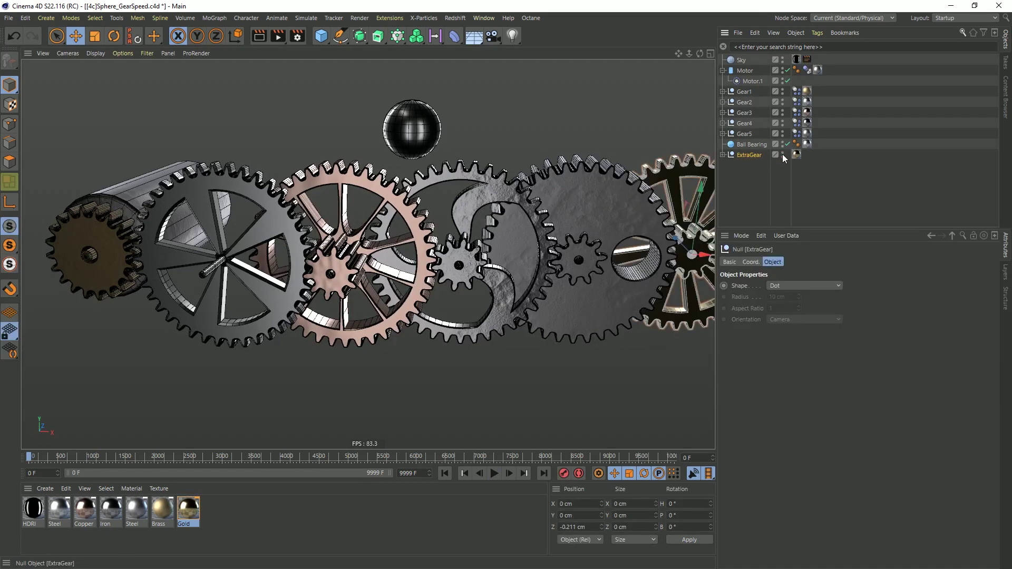
left_click_drag(579, 221, 478, 210, "alt")
Hide Gear5 and inspect the cogwheels under ExtraGear's Extrude Small and Extrude Large
left_click(722, 155)
left_click(744, 133)
left_click(793, 133)
left_click(760, 165)
left_click(762, 176)
left_click(760, 197)
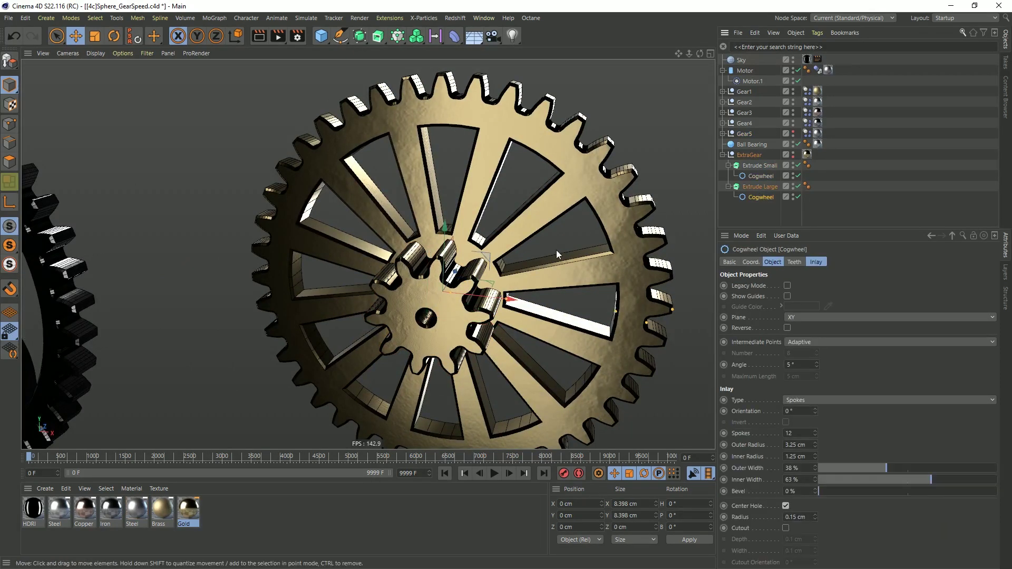
left_click_drag(453, 306, 467, 301, "alt")
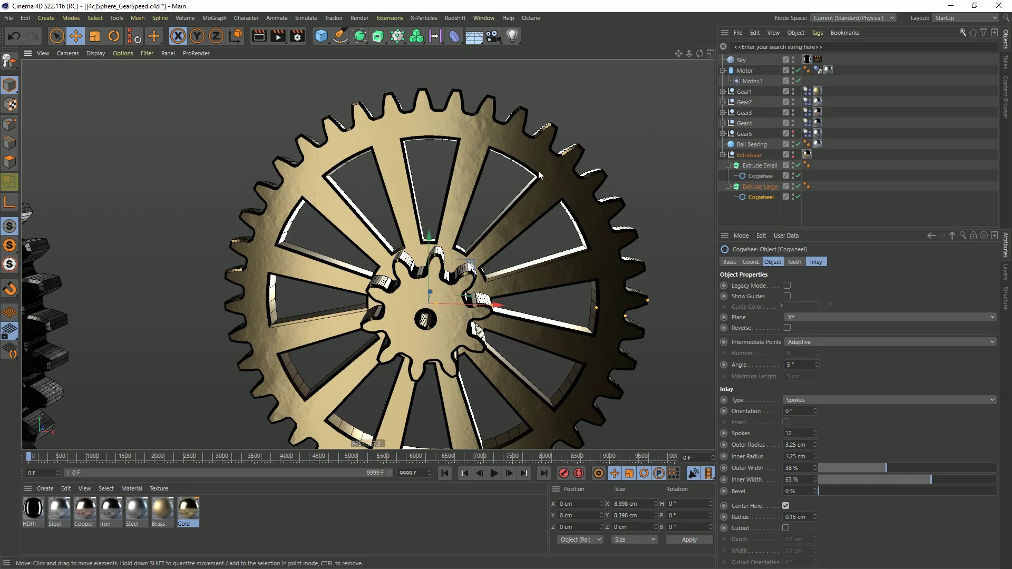
Add a sphere to the scene and try a first resize, then undo it
left_click(321, 36)
left_click(524, 70)
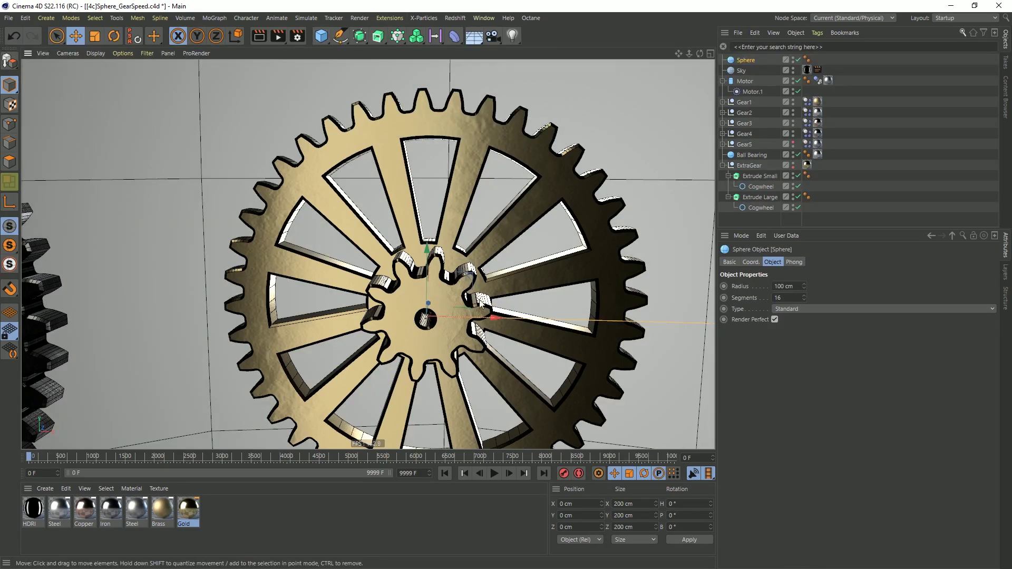
key("t")
left_click_drag(609, 124, 354, 314)
key("ctrl+z")
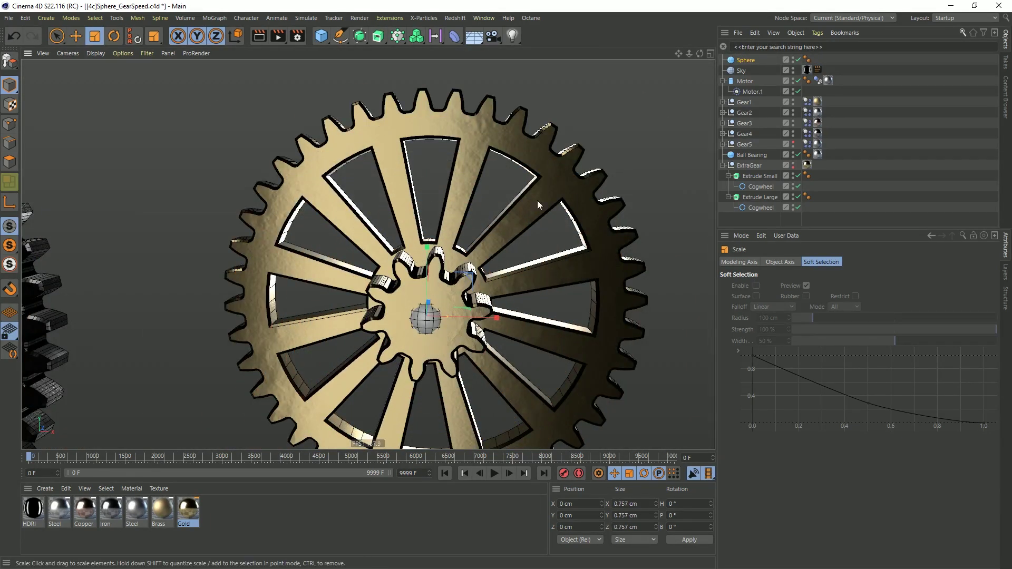
In the maximised front view, scale the sphere down to 0.309 cm
middle_click(493, 281)
middle_click(579, 328)
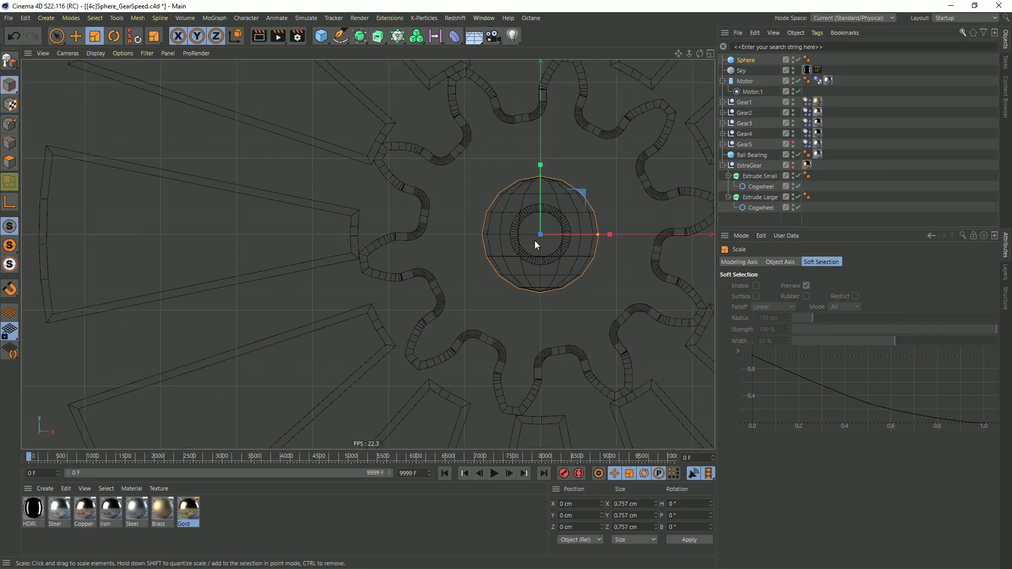
middle_click_drag(527, 237, 330, 286)
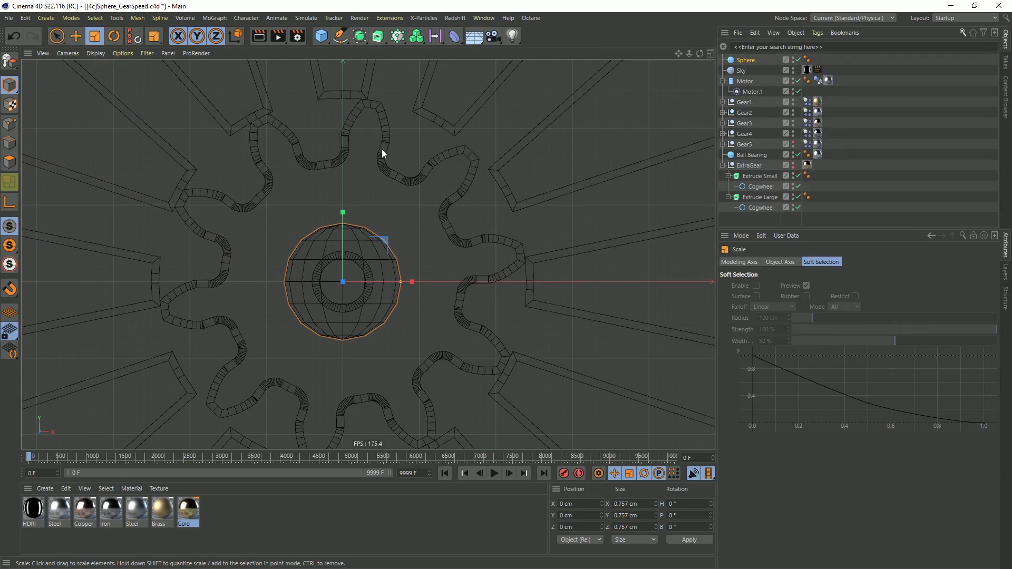
left_click_drag(498, 214, 413, 79)
key("e")
key("t")
left_click_drag(478, 156, 419, 184)
Add a MoGraph Cloner holding the sphere and set it to Radial mode
left_click(398, 36)
left_click(430, 46)
left_click_drag(745, 70, 748, 61)
left_click(751, 62)
left_click(802, 287)
left_click(811, 319)
Set the cloner to Count 10, Radius 1 cm, XY plane, and adjust Offset into the teeth
left_click(772, 355)
type("10")
key("Return")
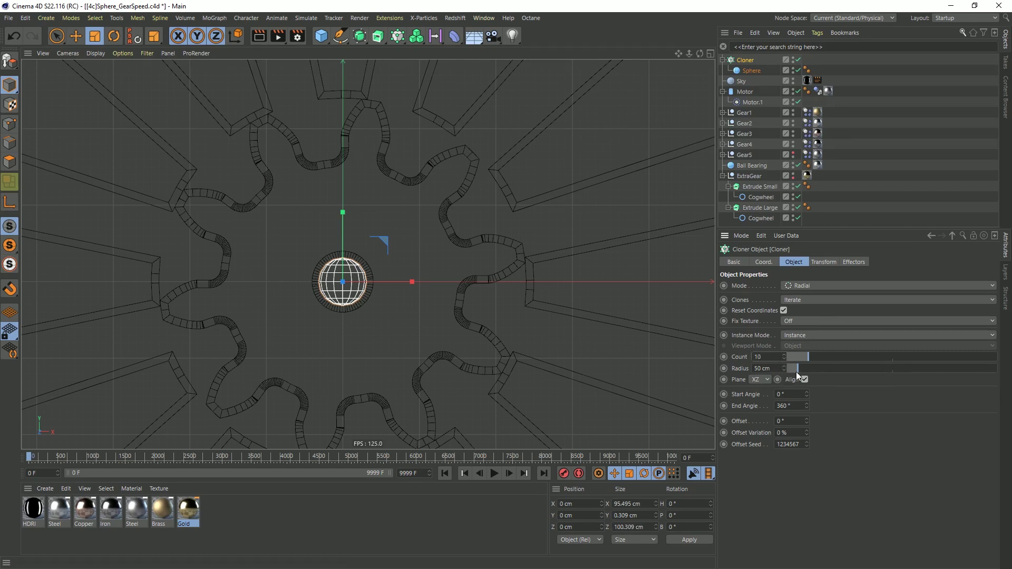
double_click(778, 370)
type("1")
key("Return")
left_click(760, 381)
left_click(757, 391)
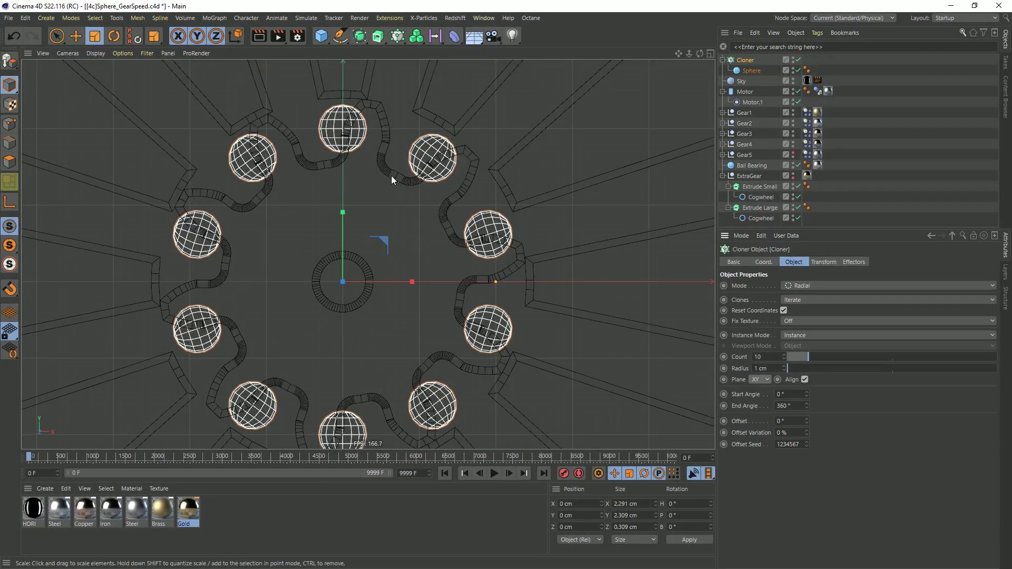
left_click_drag(807, 419, 808, 420)
Rename the Cloner to 'Cloner Small'
double_click(754, 60)
left_click(762, 60)
type("Small")
key("Return")
Duplicate Cloner Small and name the copy 'Cloner Large'
middle_click(398, 151)
middle_click(330, 195)
left_click_drag(499, 197, 465, 96, "alt")
middle_click(472, 296)
middle_click(522, 299)
scroll(527, 221, "down", 4)
scroll(467, 193, "down", 3)
left_click_drag(752, 61, 772, 57, "ctrl")
double_click(760, 60)
type("Cloner S")
type("arge")
key("Return")
Give Cloner Large a count of 40 clones on a 4 cm radius
left_click(751, 71)
left_click(754, 61)
double_click(782, 357)
type("49")
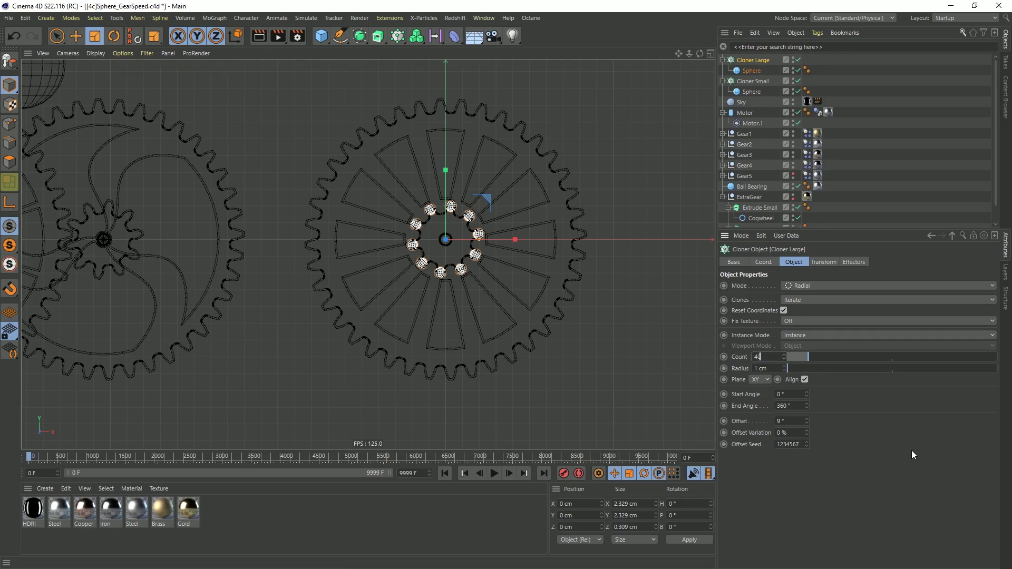
key("Return")
type("4")
key("Return")
Rotate Cloner Large's Offset to 16° so the spheres ring the outer teeth
scroll(464, 112, "up", 5)
left_click(806, 420)
left_click(807, 418)
left_click(807, 419)
left_click(807, 419)
scroll(506, 258, "down", 8)
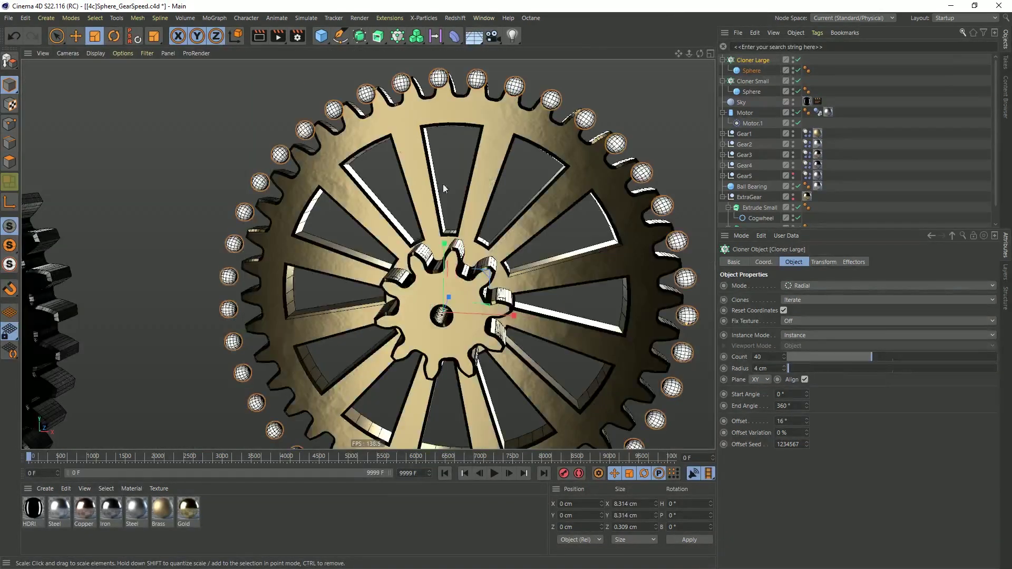
left_click_drag(358, 274, 385, 281, "alt")
Unhide Gear5 and its small gear's ball-bearing spheres
middle_click(462, 229)
middle_click(256, 172)
left_click(794, 174)
left_click(723, 175)
left_click_drag(767, 233, 764, 322)
left_click(795, 260)
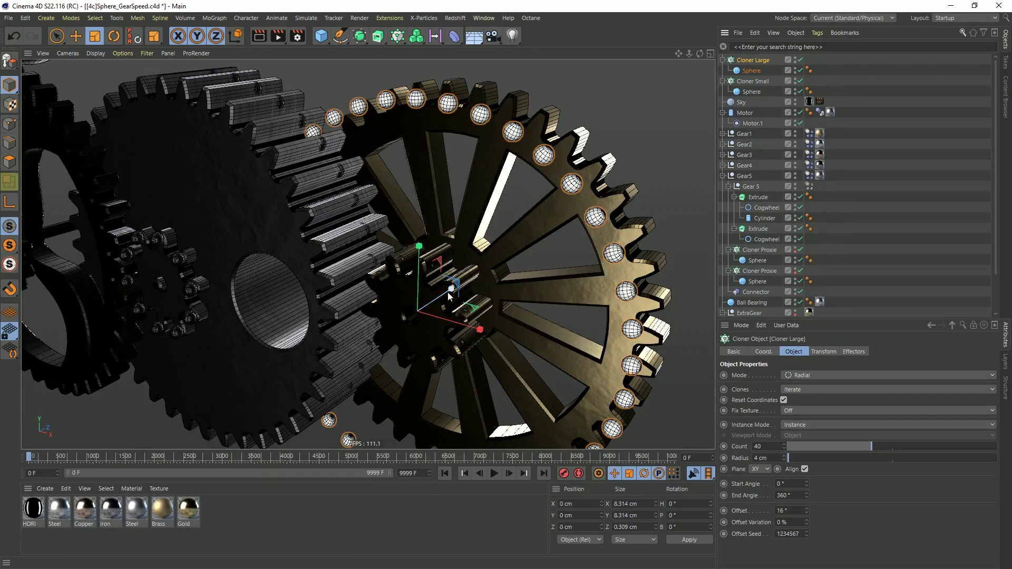
In the maximised top view, move Cloner Small along Z to line up its spheres
key("F5")
key("F2")
scroll(368, 254, "up", 5)
left_click(752, 81)
key("e")
mouse_move(451, 154)
left_mouse_down()
mouse_move(458, 179)
mouse_move(443, 78)
mouse_move(445, 177)
mouse_move(445, 165)
left_mouse_up()
Select Cloner Large and orbit the perspective view to face the gears
left_click(753, 59)
middle_click(445, 166)
middle_click(328, 219)
left_click_drag(577, 261, 654, 237, "alt")
left_click(723, 177)
left_click_drag(606, 253, 533, 242, "alt")
Group ExtraGear in a new null, move Cloner Large and Cloner Small into it, and name it 'Tutorial Gear'
left_click(746, 199)
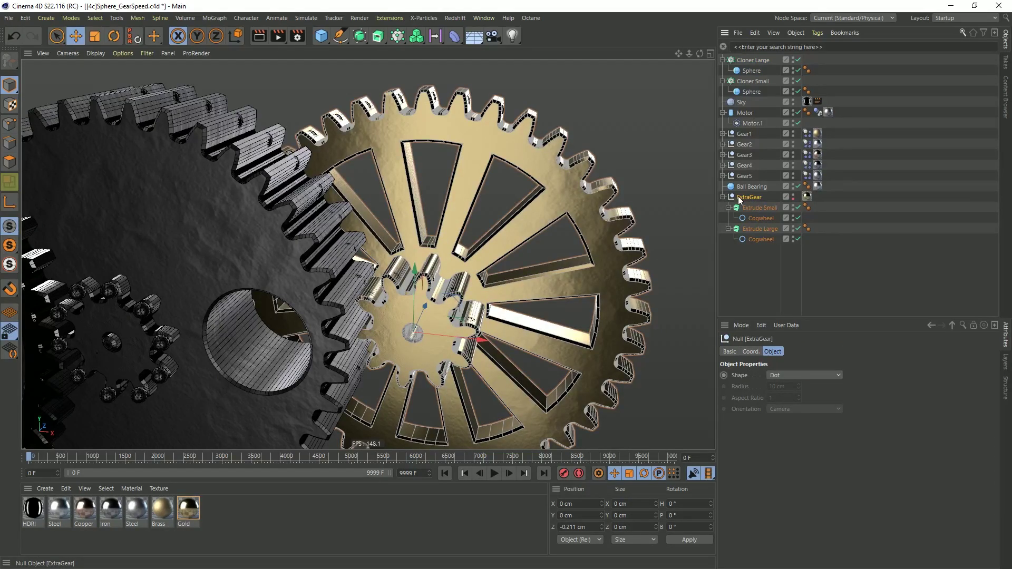
key("ctrl+z")
left_click(723, 197)
left_click(747, 61)
left_click(747, 80, "ctrl")
left_click_drag(747, 81, 741, 195)
double_click(742, 156)
key("Return")
Add a Rigid Body simulation tag to Tutorial Gear
right_click(748, 156)
mouse_move(785, 166)
left_click(911, 164)
Set the tag's collision Inherit Tag to Compound Collision Shape and Shape to Ellipsoid
left_click(792, 352)
left_click(821, 376)
left_click(842, 411)
left_click(811, 420)
left_click(820, 467)
left_click_drag(472, 213, 559, 275, "alt")
Copy the Dynamics Body tag onto ExtraGear and check its dynamics settings
left_click(739, 208)
left_click(727, 208)
left_click_drag(821, 205, 821, 205, "ctrl")
left_click(762, 352)
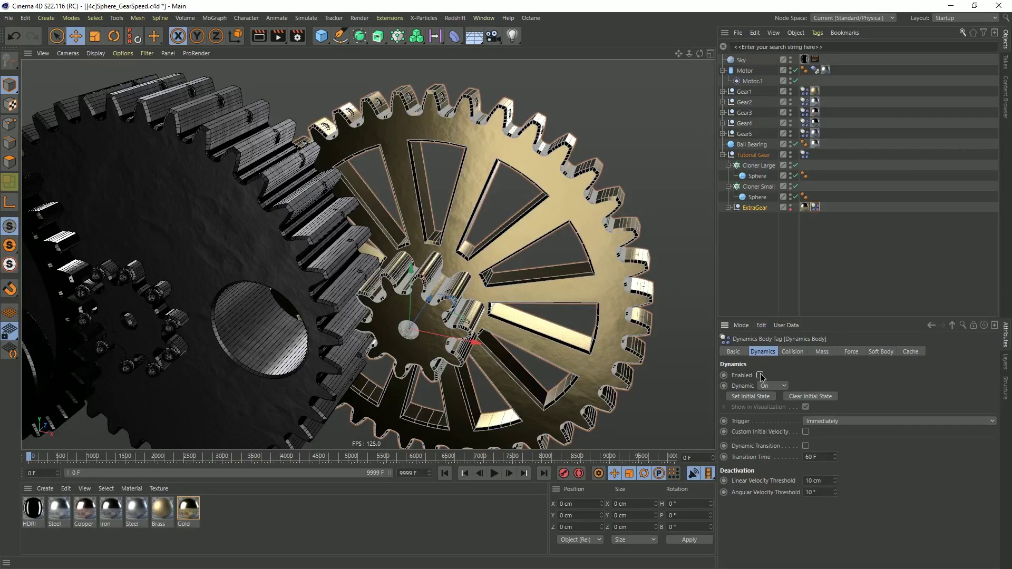
left_click(755, 208)
left_click(753, 155)
left_click(759, 208)
left_click(815, 208)
left_click(760, 186)
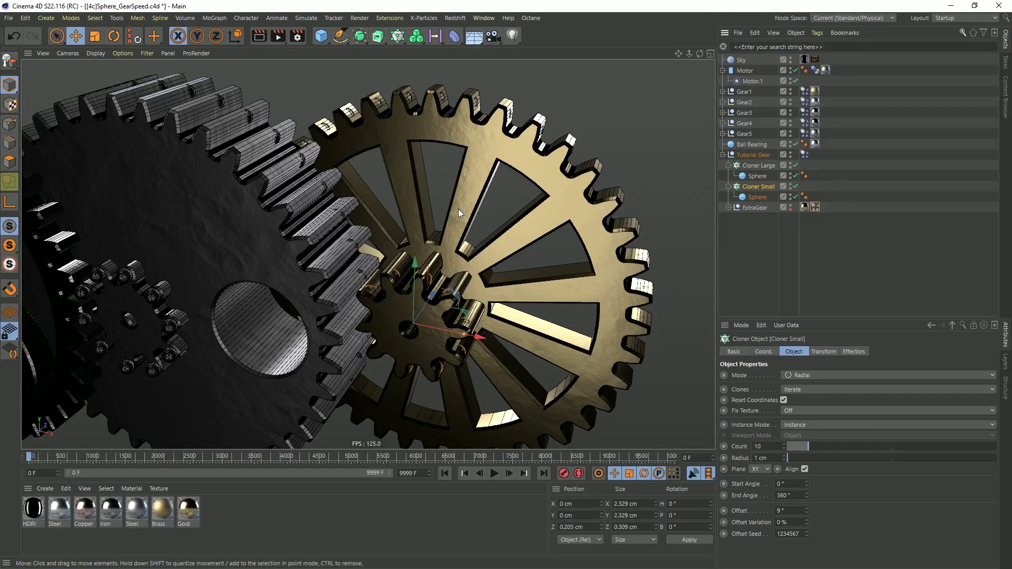
Test the simulation briefly, then stop and rewind to frame 0
left_click_drag(673, 221, 573, 267, "alt")
scroll(573, 268, "up", 2)
left_click(496, 474)
left_click(496, 474)
left_click(445, 473)
left_click(306, 18)
Add a Connector object and set its display Draw Size to 2 cm
mouse_move(337, 47)
left_click(388, 50)
left_click(799, 351)
left_click(785, 387)
type("1")
key("Return")
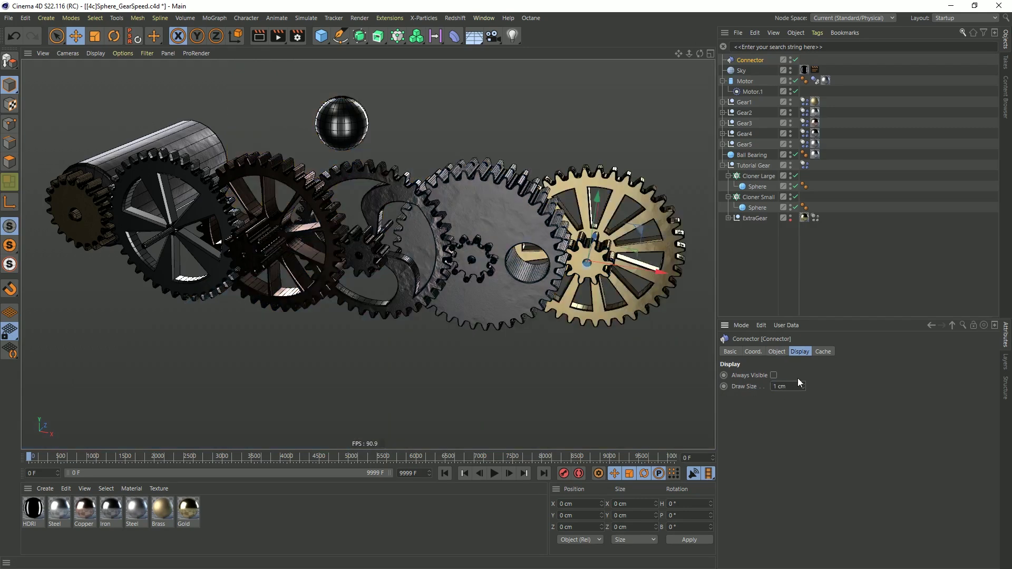
left_click(803, 384)
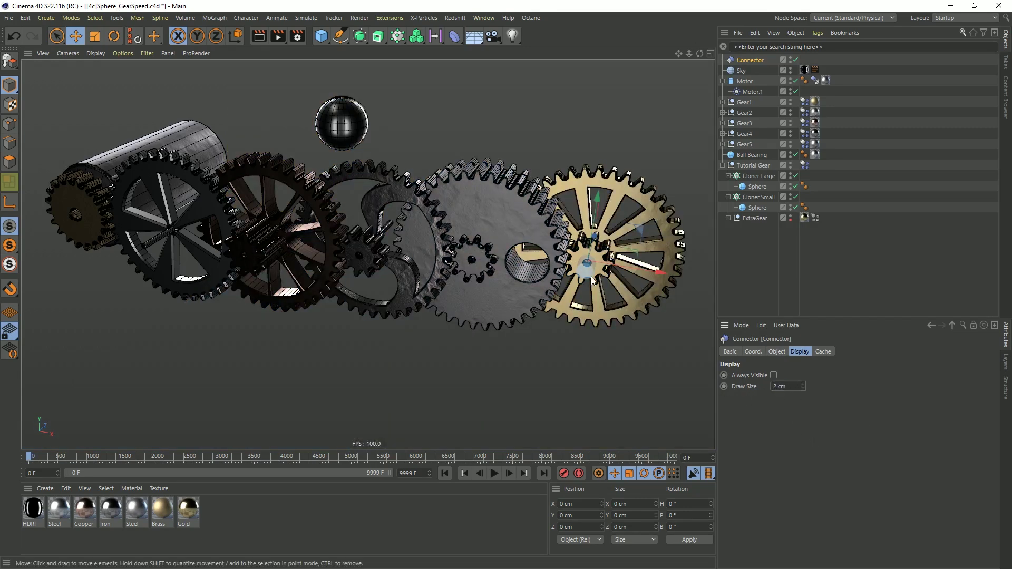
Parent the Connector under Tutorial Gear and set Tutorial Gear as its Object A
left_click_drag(753, 60, 763, 165)
left_click(776, 352)
left_click_drag(749, 155, 793, 389)
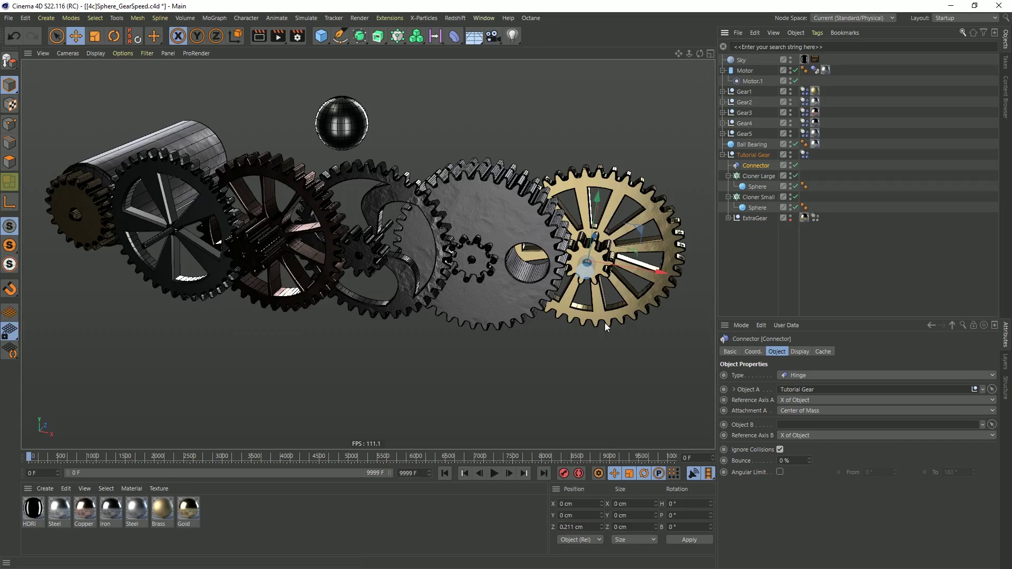
Deselect everything and play the simulation with the hinged gold gear included
left_click(624, 394)
left_click(493, 473)
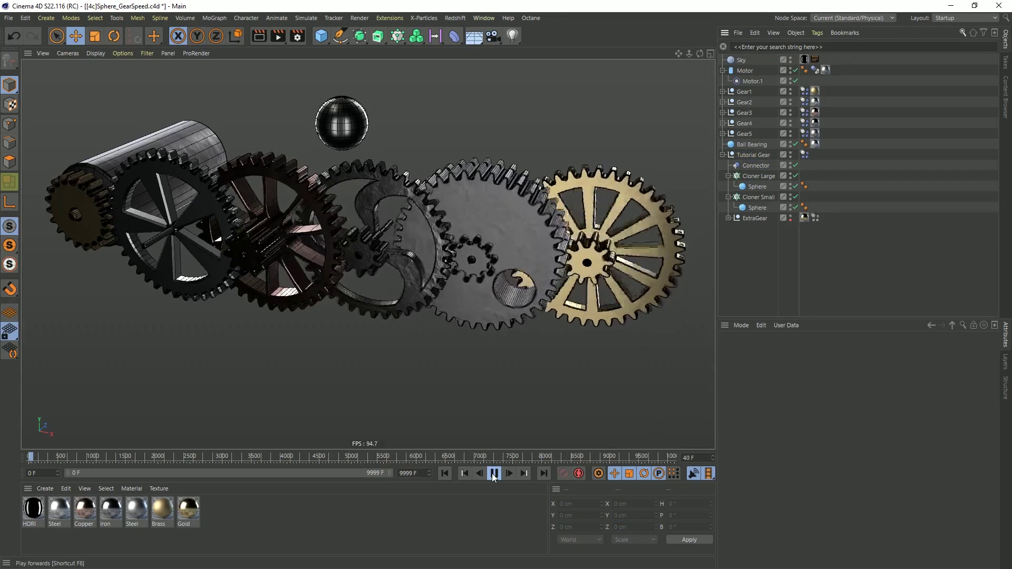